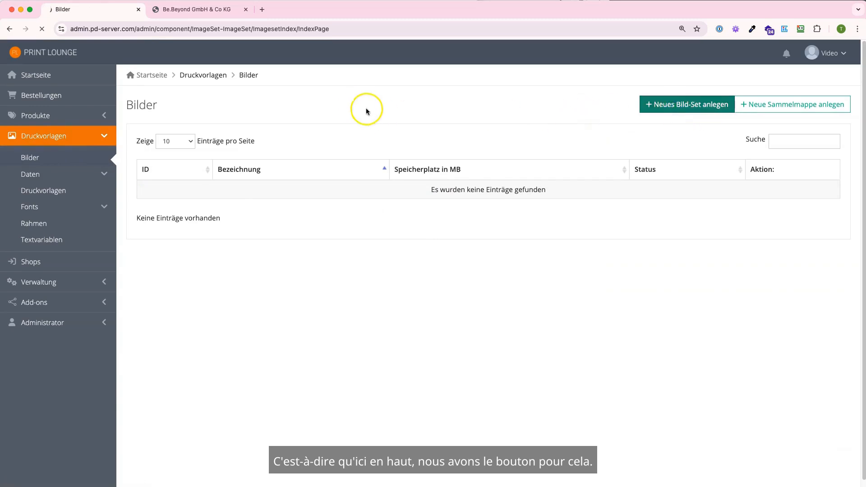
Create a new image set named "Video" and set its status to Ok.
left_click(406, 168)
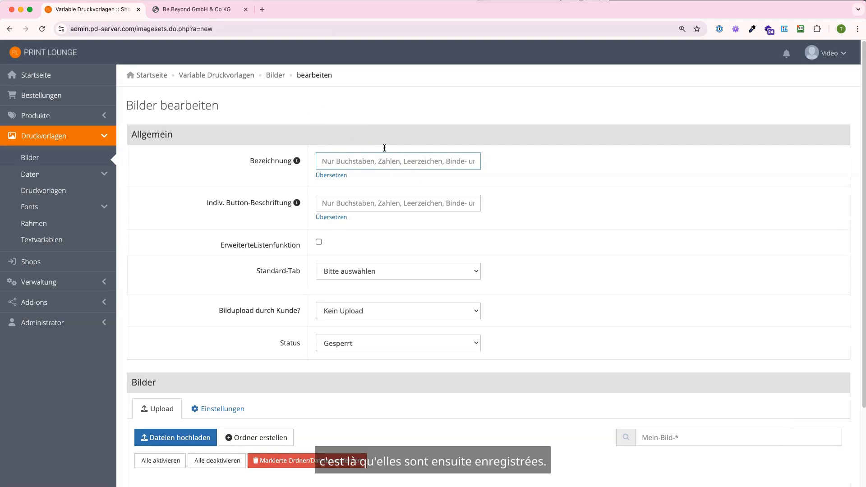
type("Video")
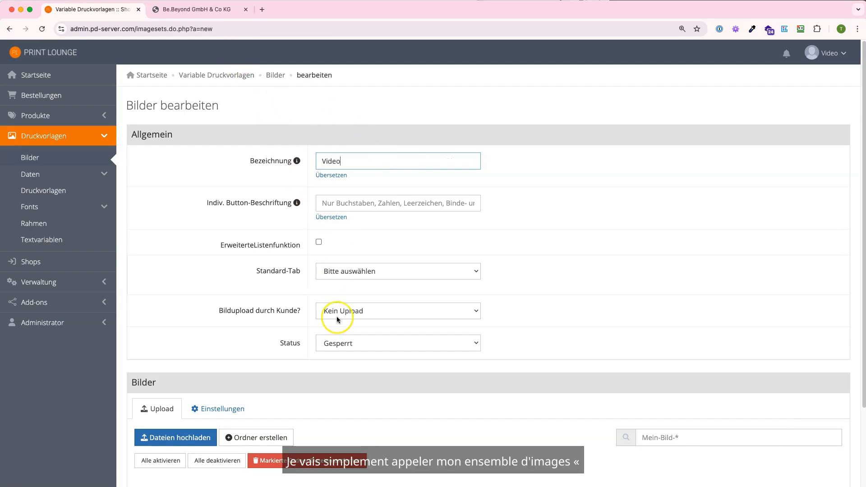
left_click(347, 341)
left_click(342, 334)
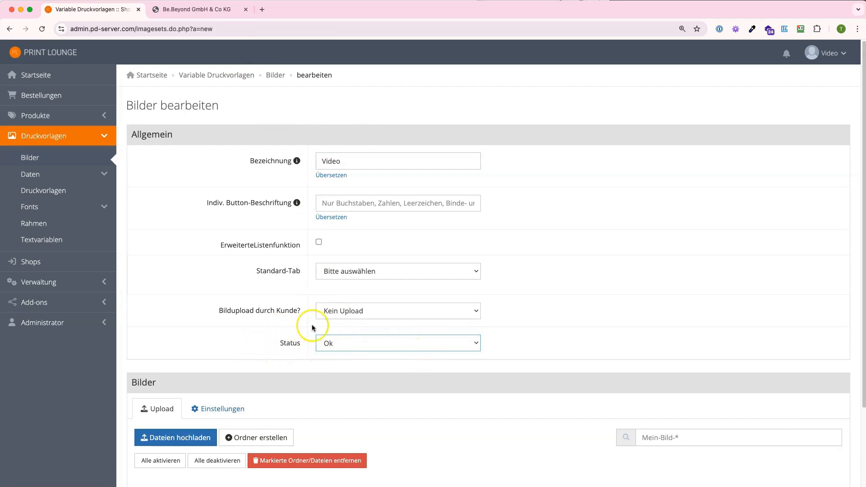
Set the customer image upload of the Video image set to "Einfacher Upload" and save the set.
left_click(334, 312)
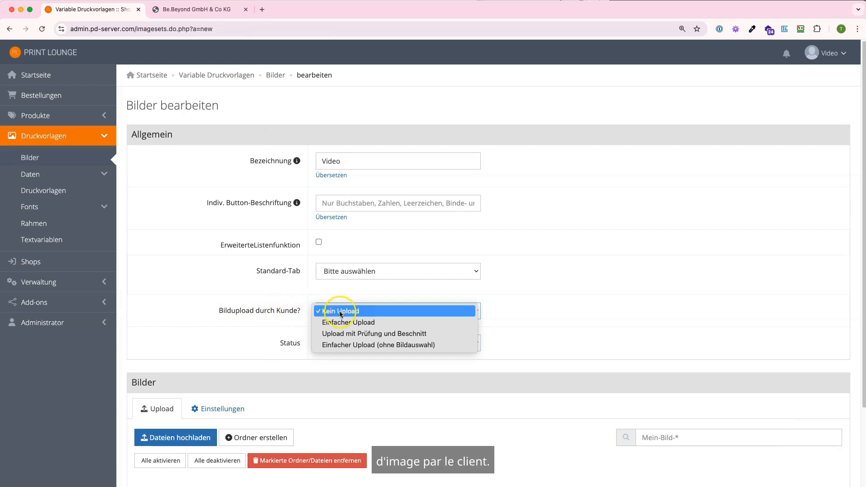
left_click(343, 322)
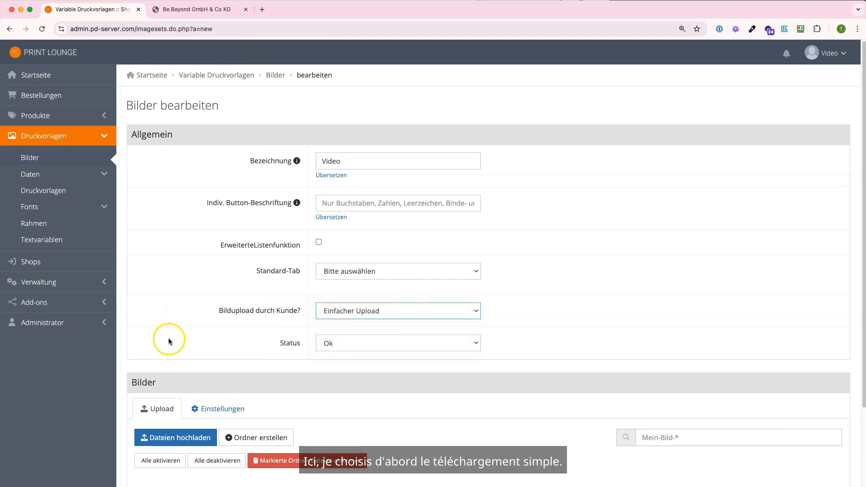
scroll(169, 337, "down", 5)
left_click(185, 476)
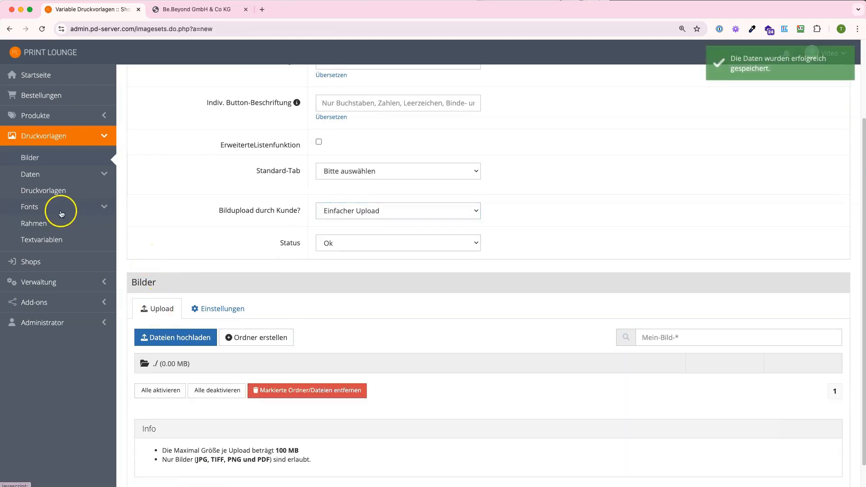
Open the Video_VK print template in the layouter and move the Ansprechpartner text field down to about Y 35.6 mm.
left_click(45, 190)
left_click(550, 192)
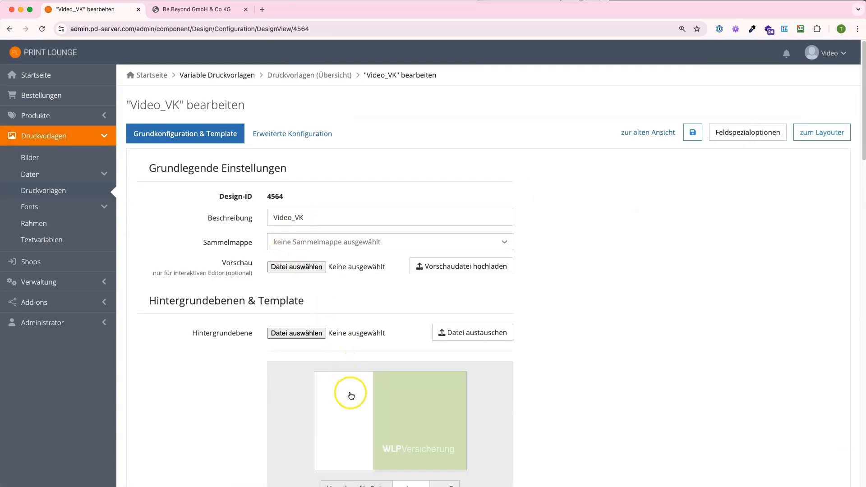
left_click(351, 396)
left_click_drag(190, 329, 183, 370)
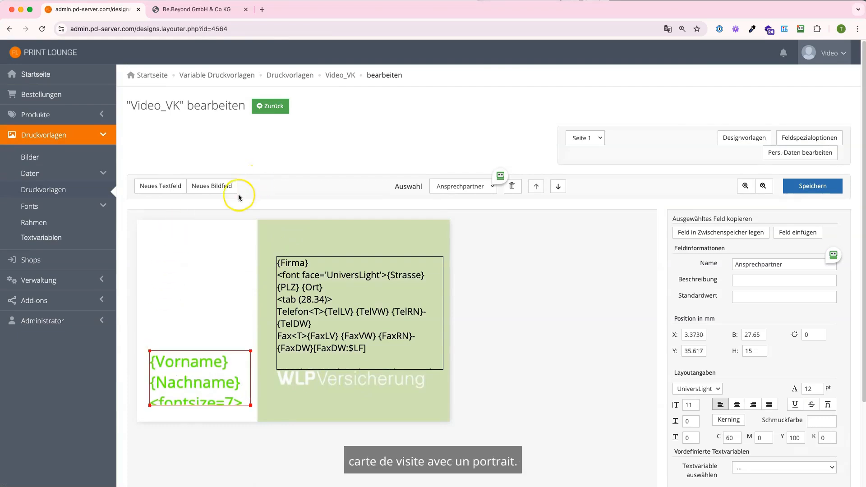
Add an image field above the name text, about 27.5 x 28.8 mm, at about X 3 mm and Y 3.4 mm.
left_click(205, 192)
left_click_drag(207, 304, 181, 279)
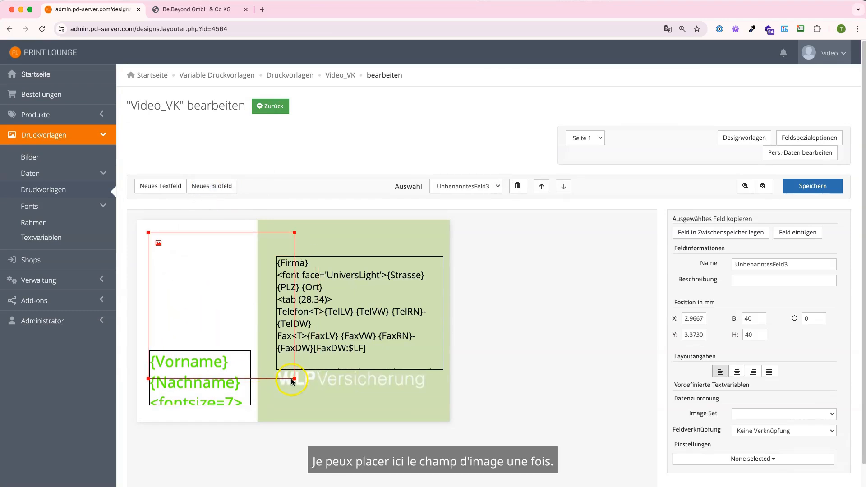
left_click_drag(294, 379, 250, 340)
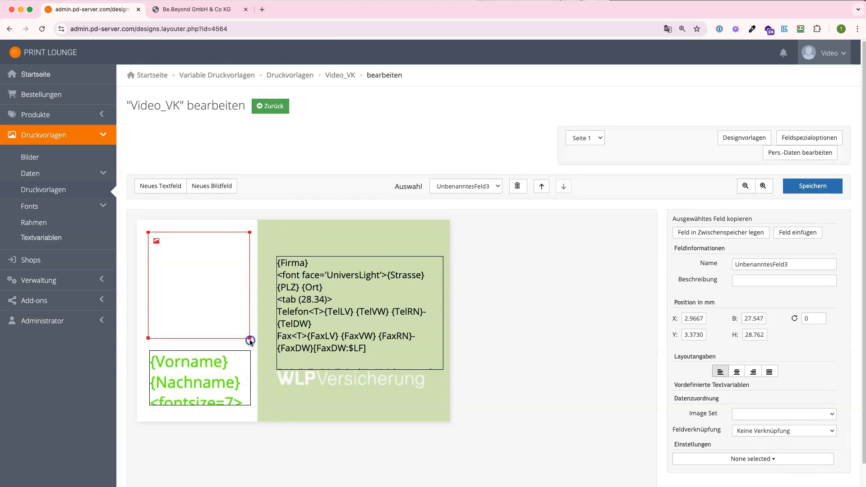
Name the image field "Portrait", assign it the image set Video, and save the layout.
double_click(767, 265)
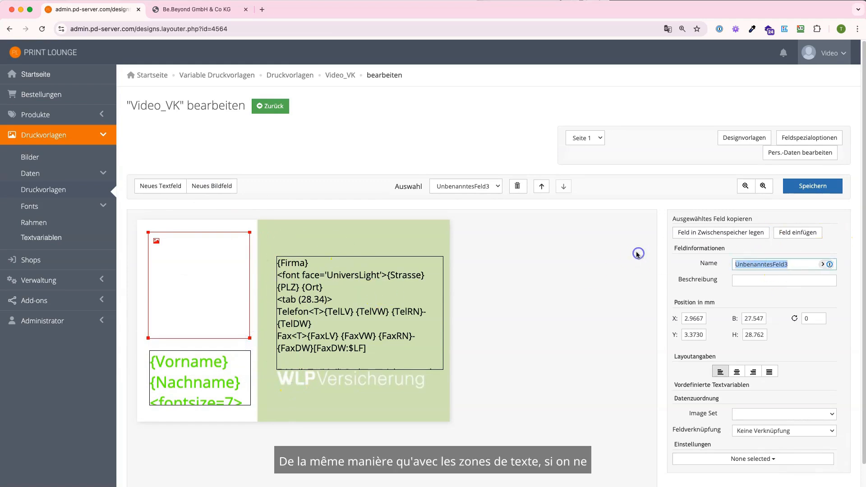
type("Po")
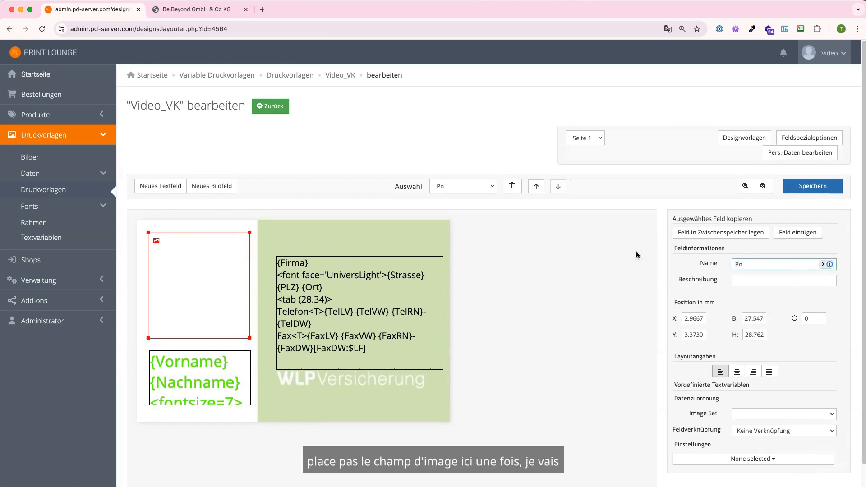
type("rtrait")
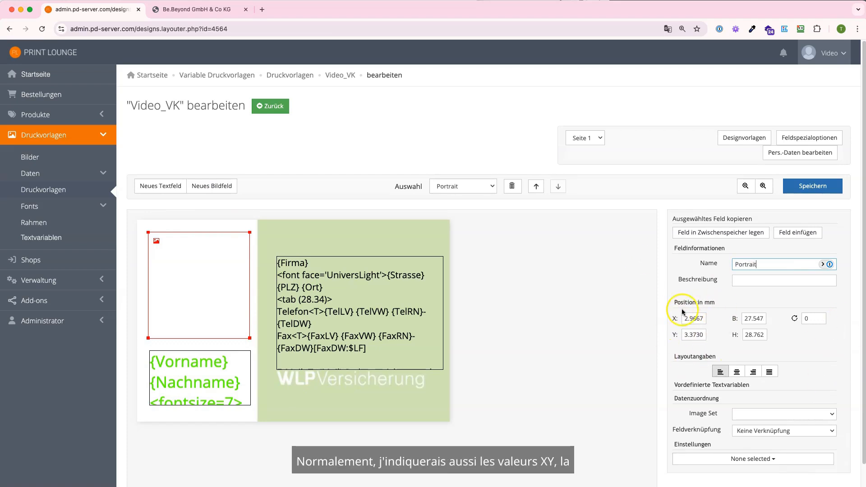
left_click(745, 414)
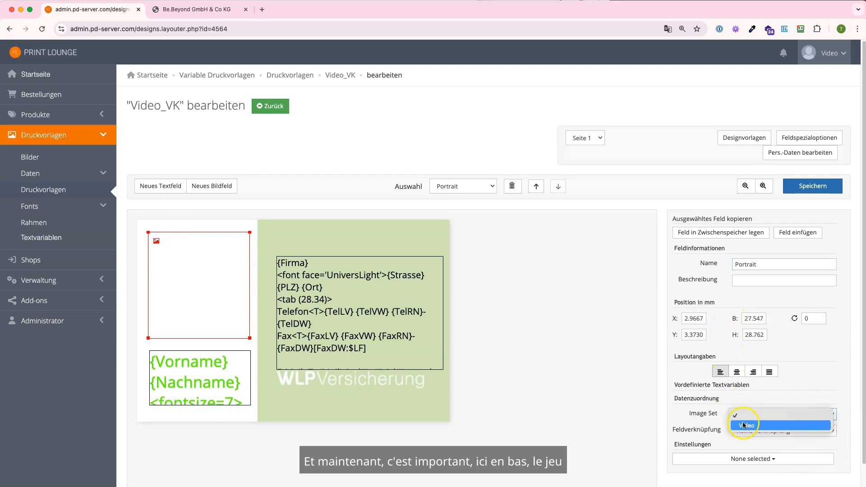
left_click(744, 425)
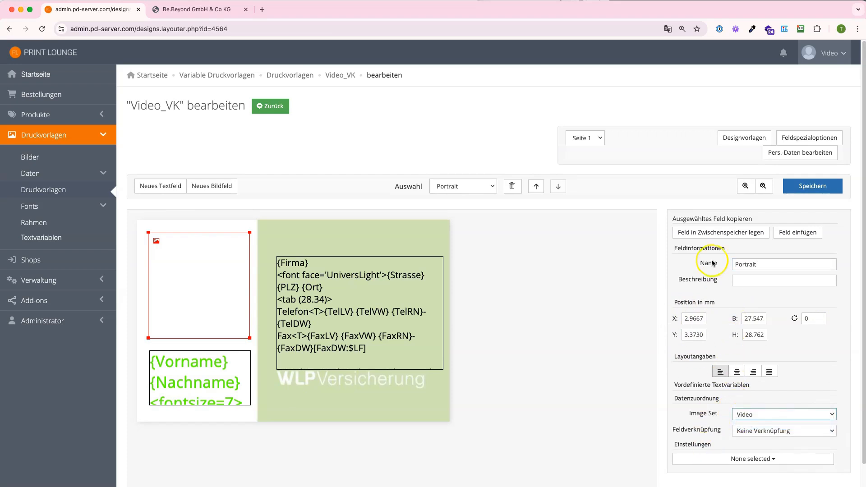
left_click(798, 189)
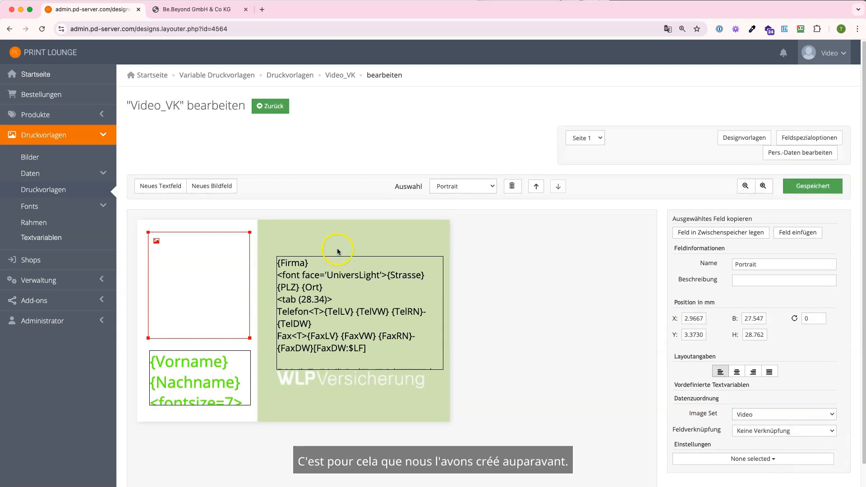
Switch to the shop, start personalizing the Visitenkarte Video product, and open the image selection for Portrait.
left_click(188, 10)
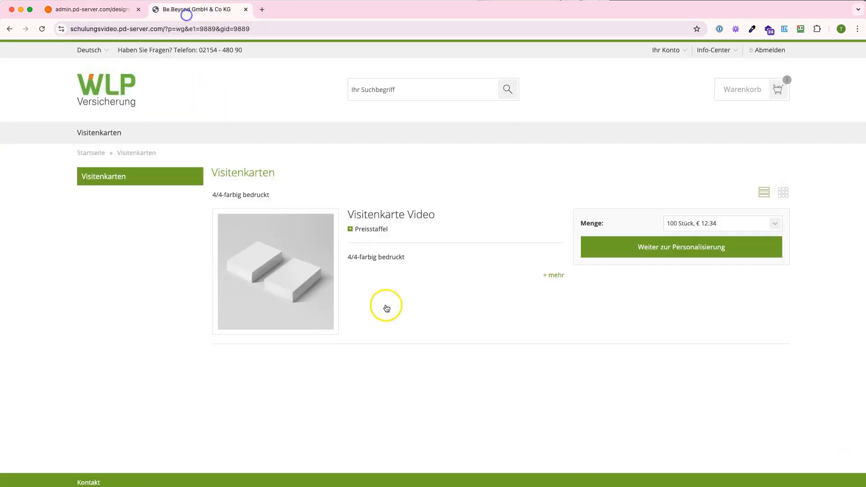
left_click(619, 248)
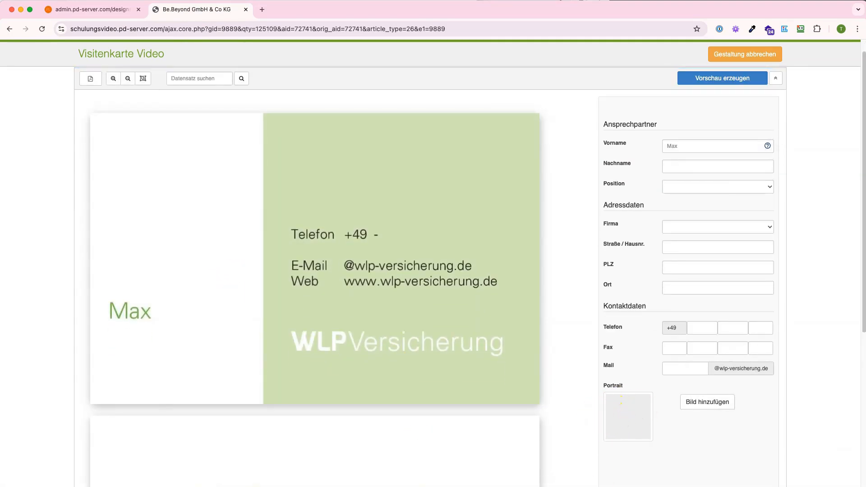
left_click(630, 411)
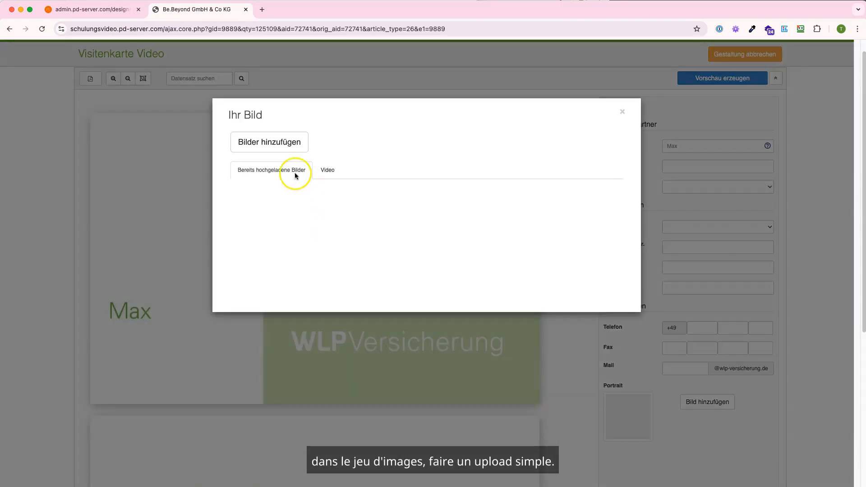
Upload the portrait photo from the computer and place it on the business card.
left_click(276, 147)
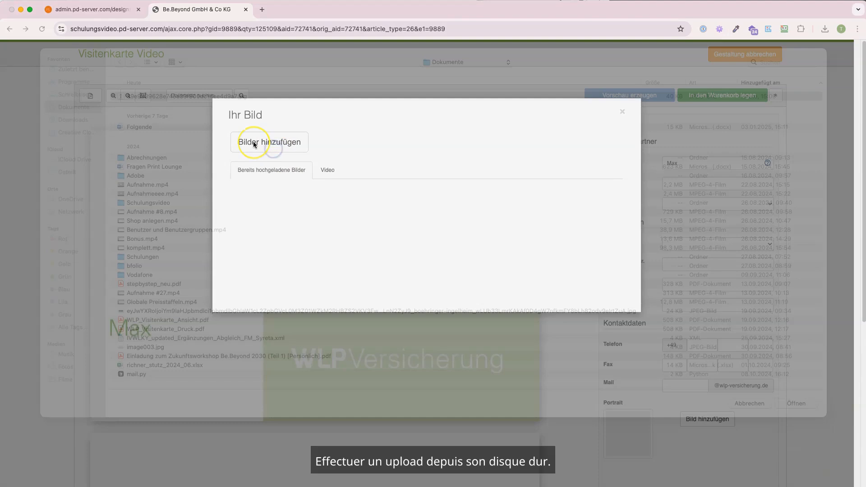
left_click(253, 142)
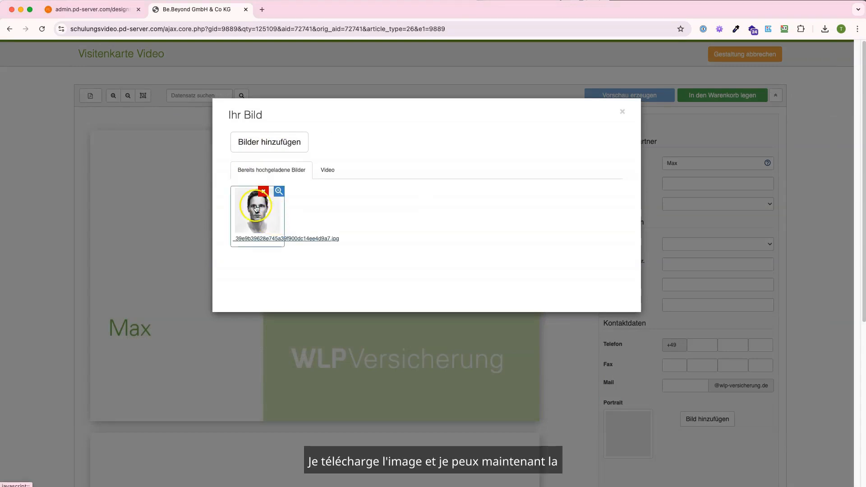
left_click(253, 220)
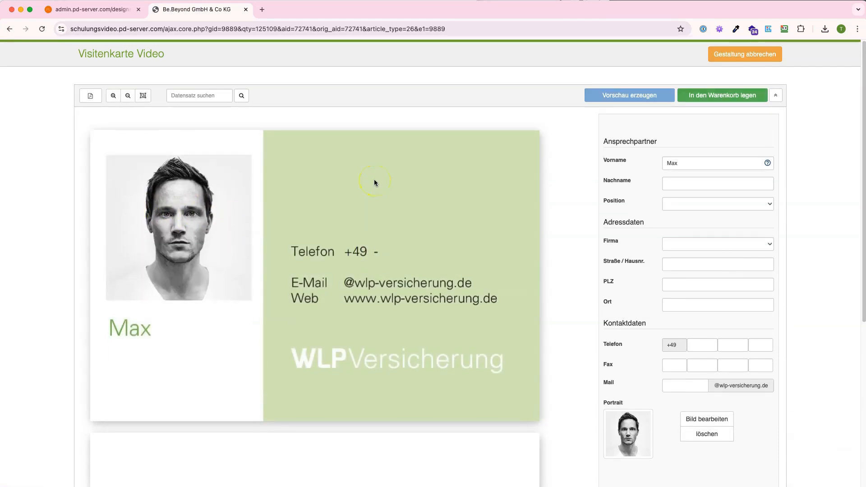
left_click(228, 194)
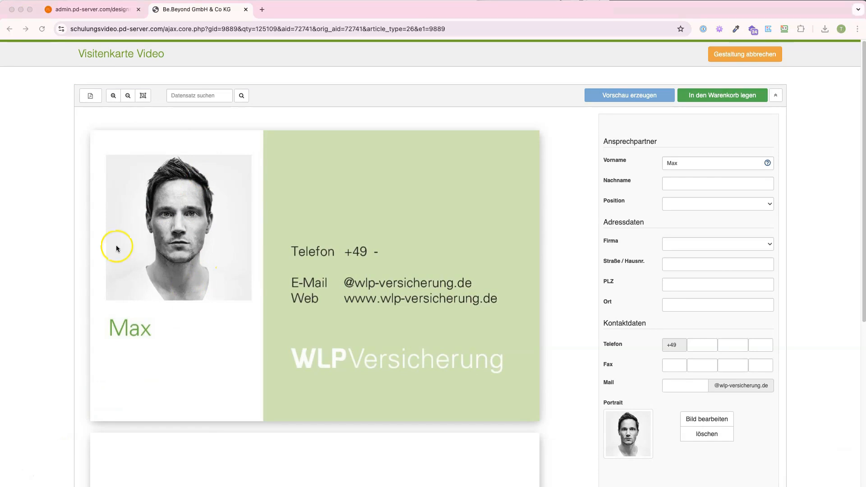
Back in the admin area, change the Video image set's customer upload to "Upload mit Prüfung und Beschnitt" and save.
left_click(79, 10)
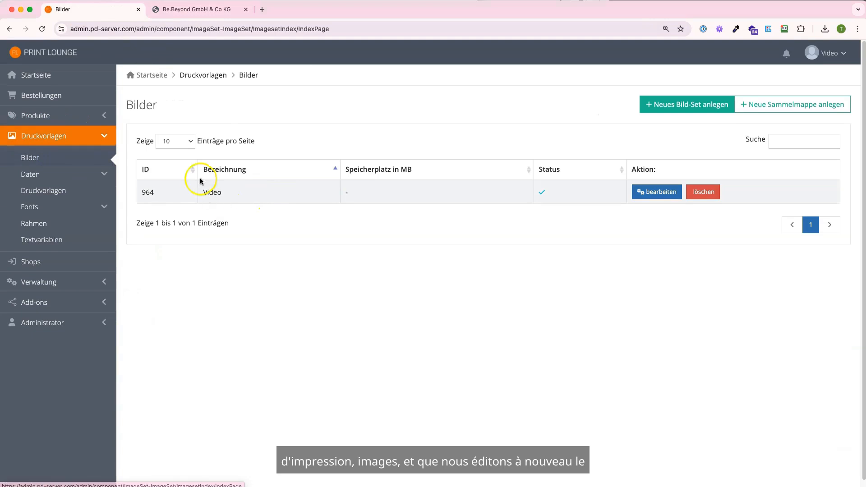
left_click(648, 194)
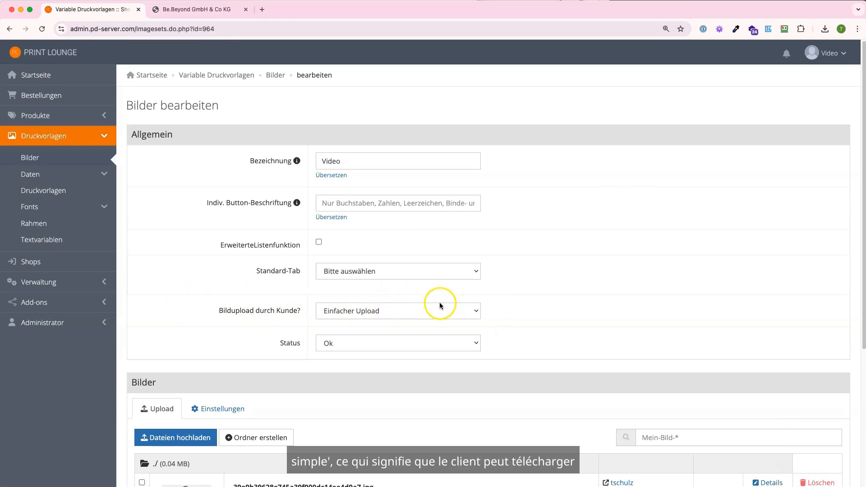
left_click(418, 312)
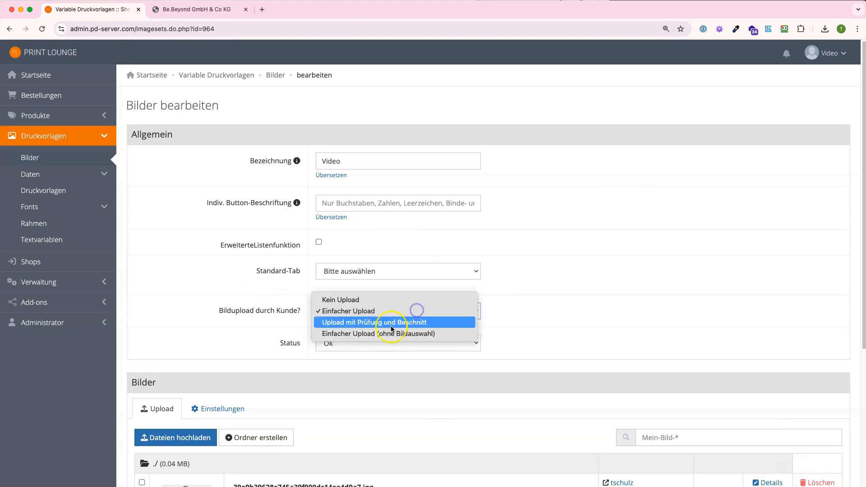
left_click(338, 323)
scroll(311, 303, "down", 5)
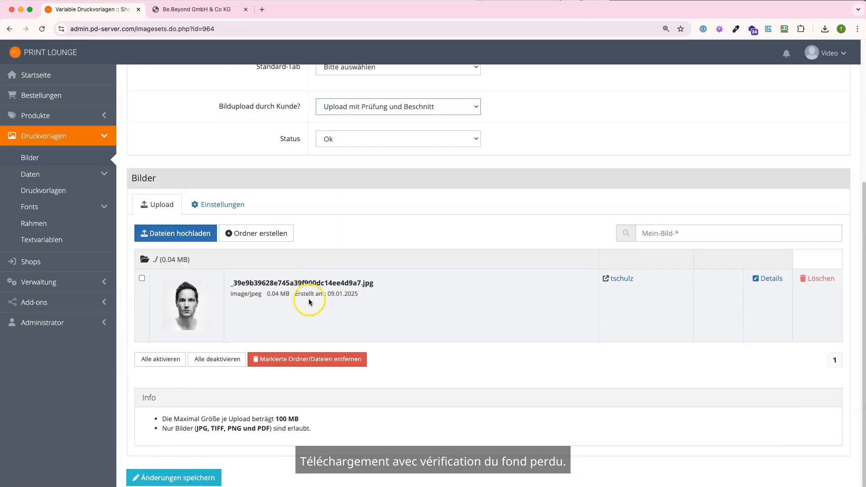
left_click(199, 476)
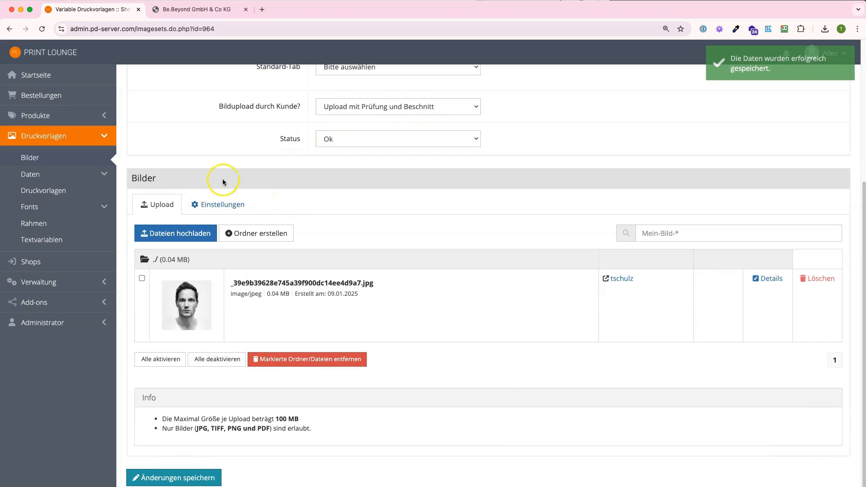
In the image set's settings, restrict the allowed file formats to JPEG and PNG, and review the JPEG resolution and colour space options.
left_click(231, 209)
scroll(237, 205, "down", 5)
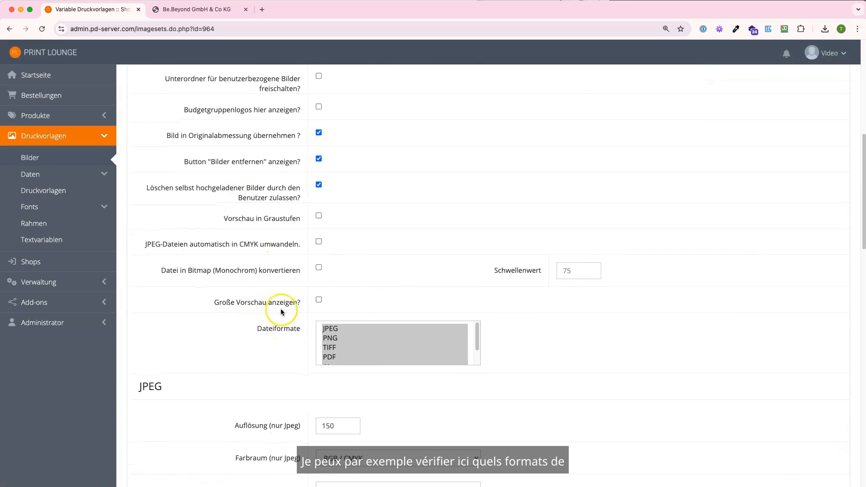
left_click(336, 348)
left_click(328, 331)
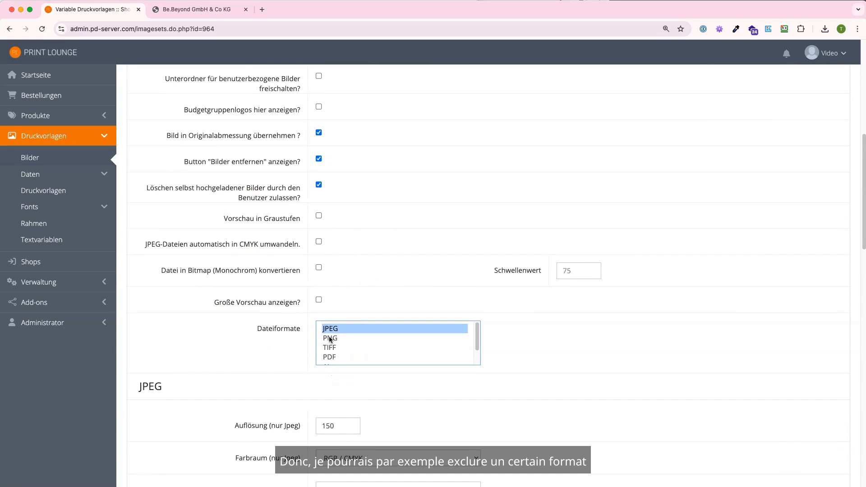
left_click(329, 339, "ctrl")
left_click(325, 347)
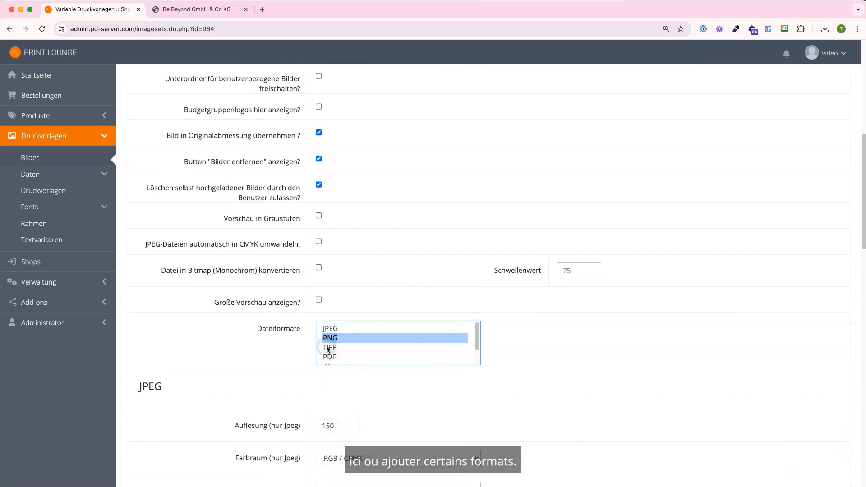
left_click(328, 340, "super")
left_click(330, 329, "super")
scroll(226, 339, "down", 5)
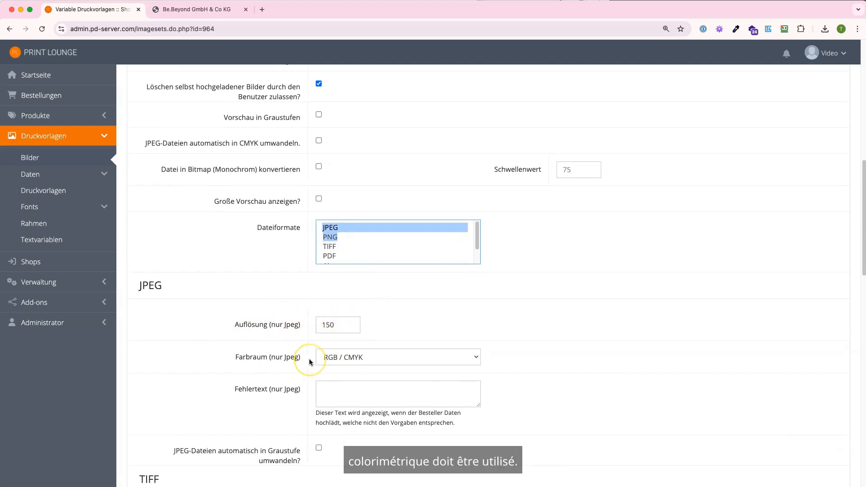
scroll(253, 253, "down", 3)
Switch to the shop, delete the existing Portrait image, and upload 39e9b39628e745a39f900dc14ee4d9a7.jpg from the Dokumente folder again.
left_click(194, 10)
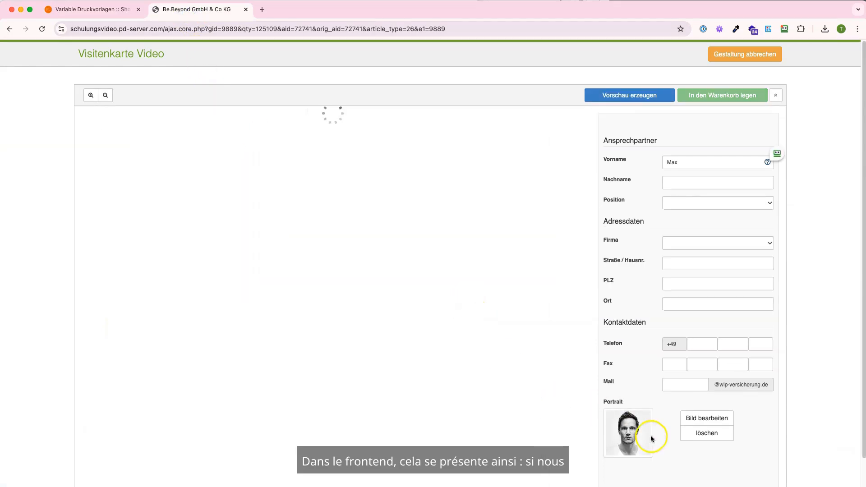
left_click(693, 437)
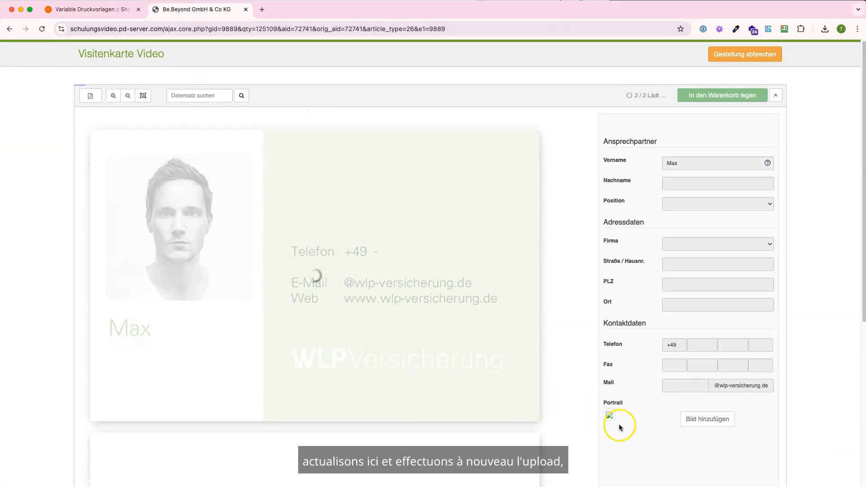
left_click(687, 419)
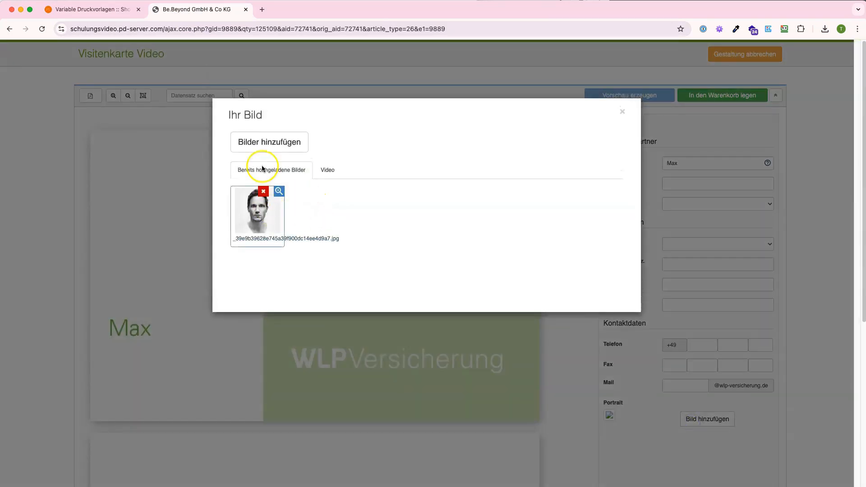
left_click(258, 149)
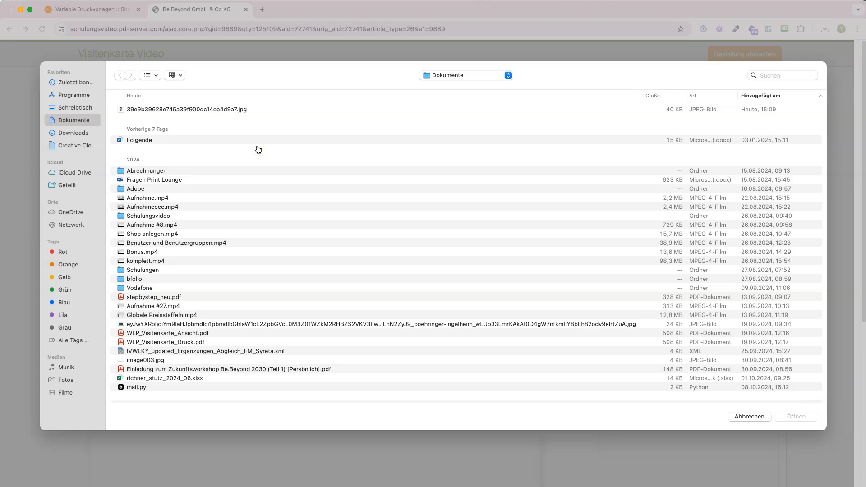
double_click(141, 113)
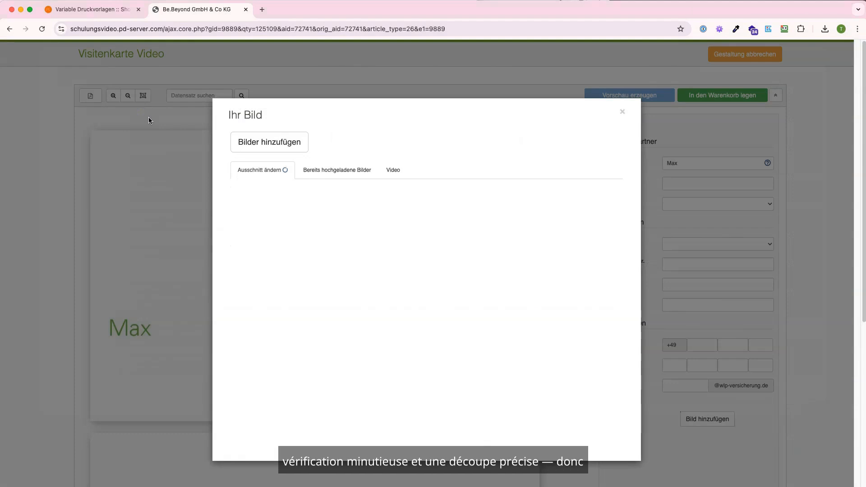
Fit the crop frame around the man's head and neck in the uploaded portrait and apply the crop to the business card.
left_click_drag(257, 189, 477, 475)
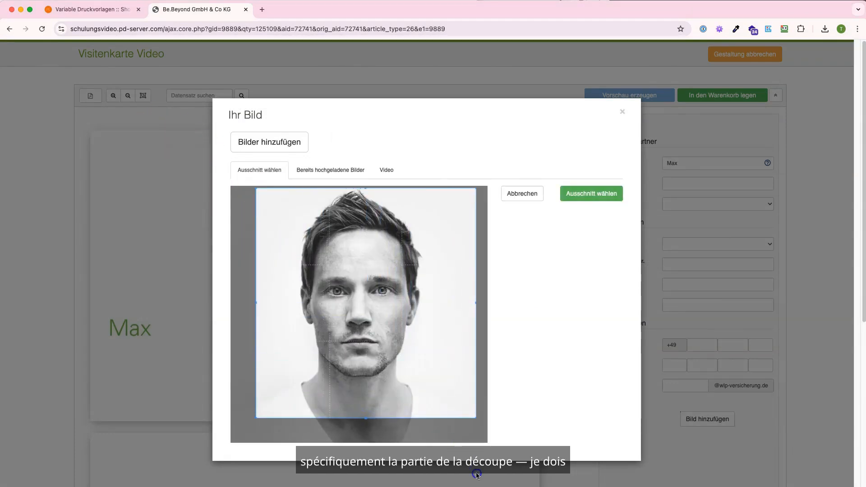
left_click(477, 475)
left_click(701, 420)
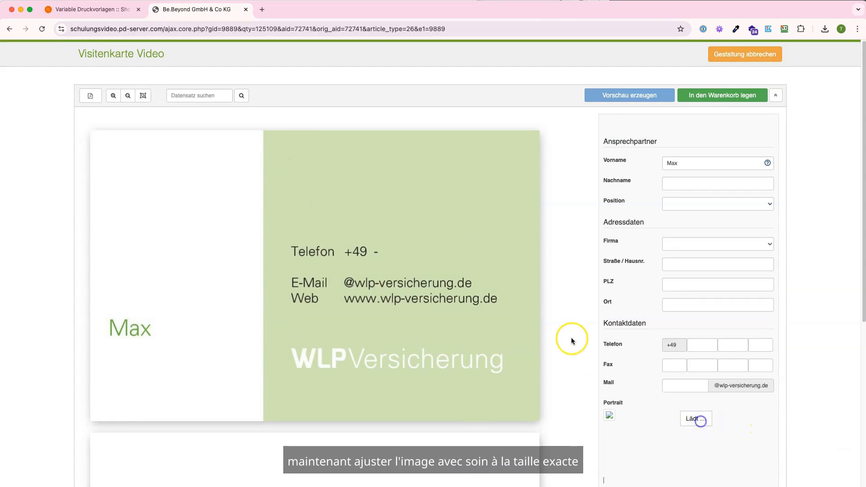
left_click_drag(349, 274, 346, 252)
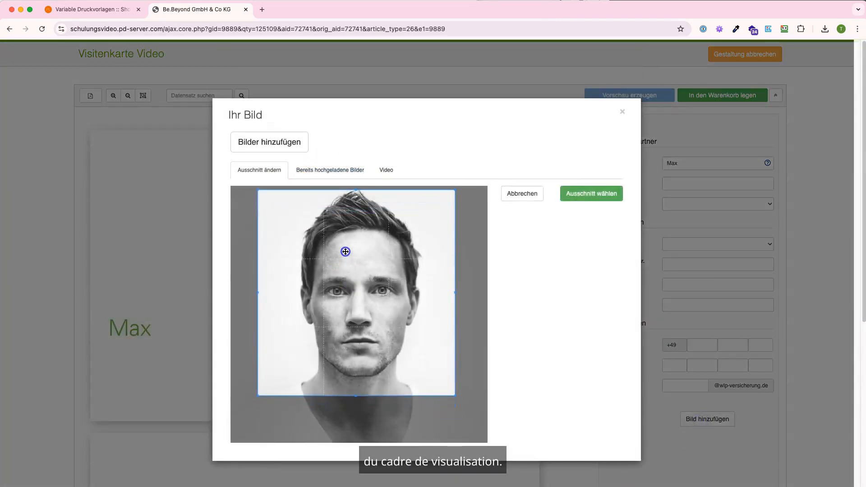
left_click(582, 194)
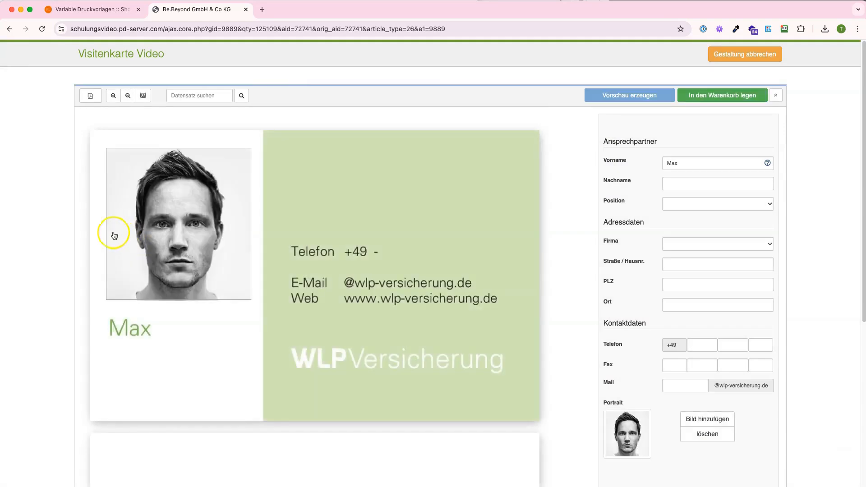
Reopen the portrait's crop, shrink the frame to a tiny section of the hair, and apply it to test the quality check.
left_click(614, 440)
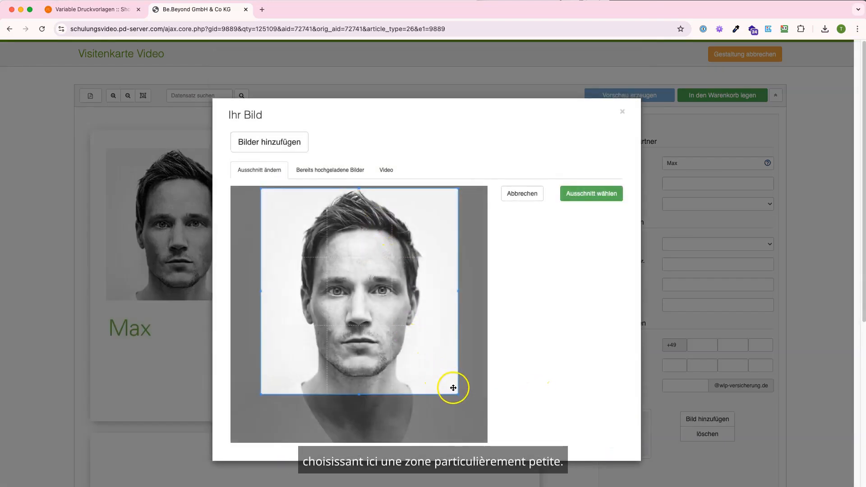
left_click_drag(456, 394, 274, 193)
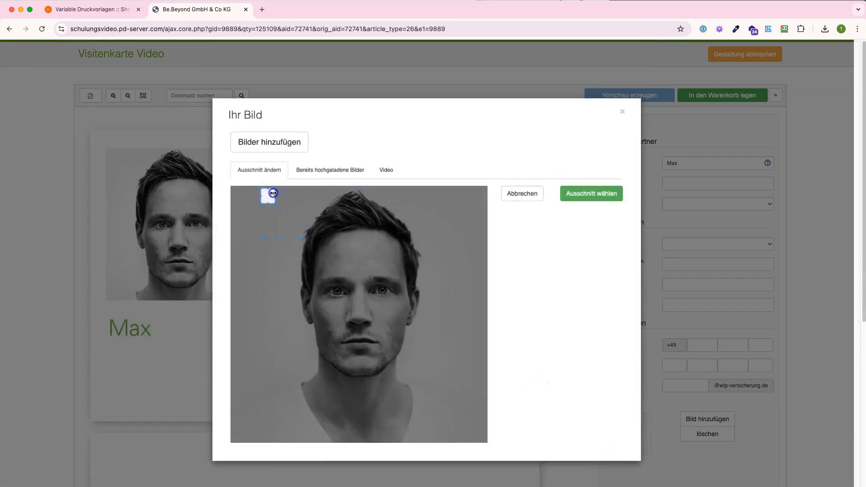
left_click(582, 194)
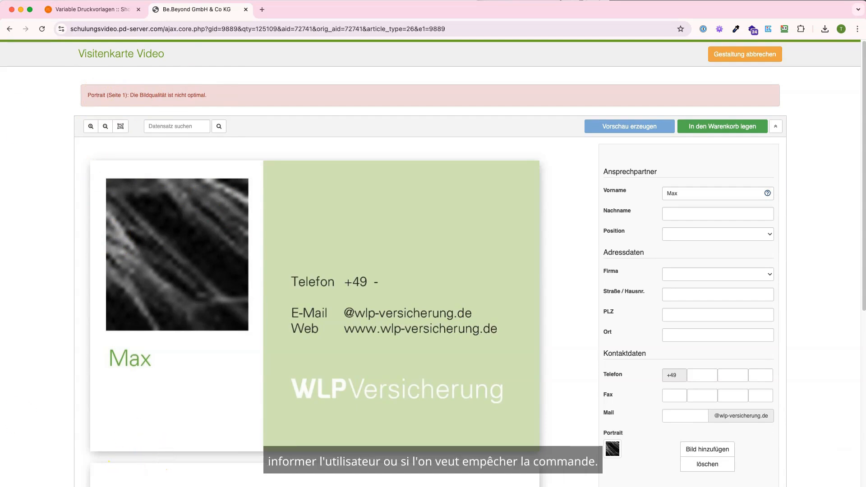
Back in the admin area, set the Video image set's customer upload to "Einfacher Upload (ohne Bildauswahl)" and save.
left_click(95, 13)
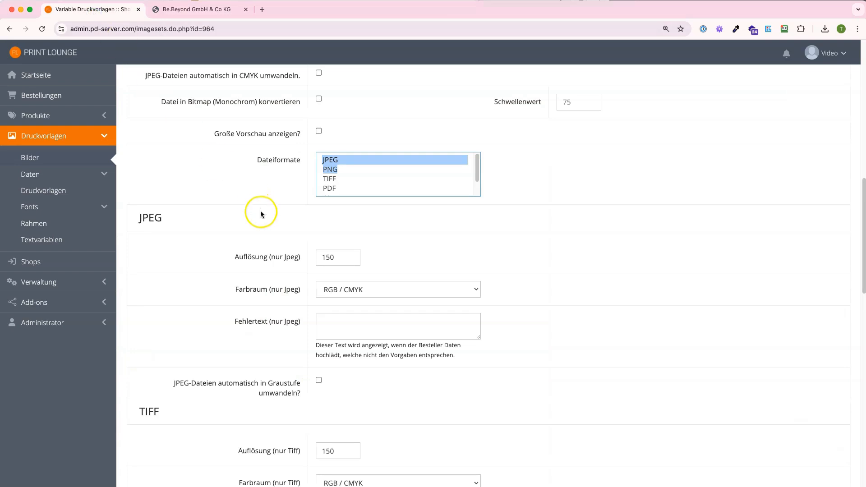
scroll(261, 210, "up", 10)
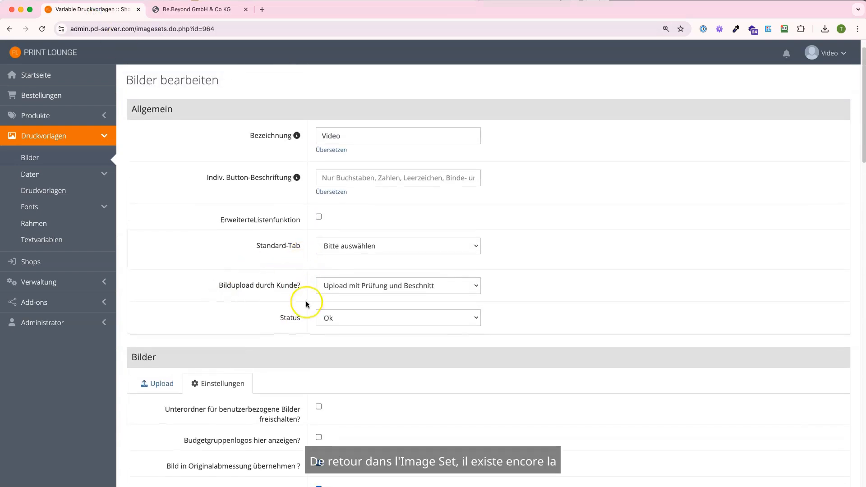
left_click(319, 286)
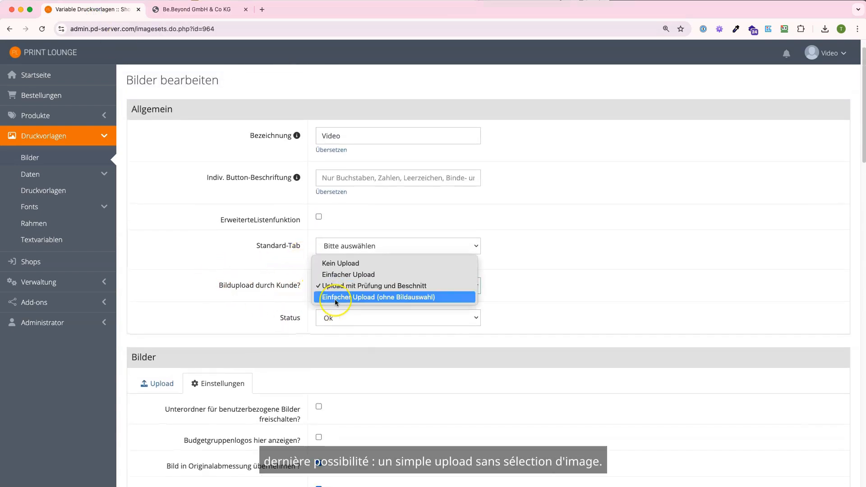
left_click(335, 299)
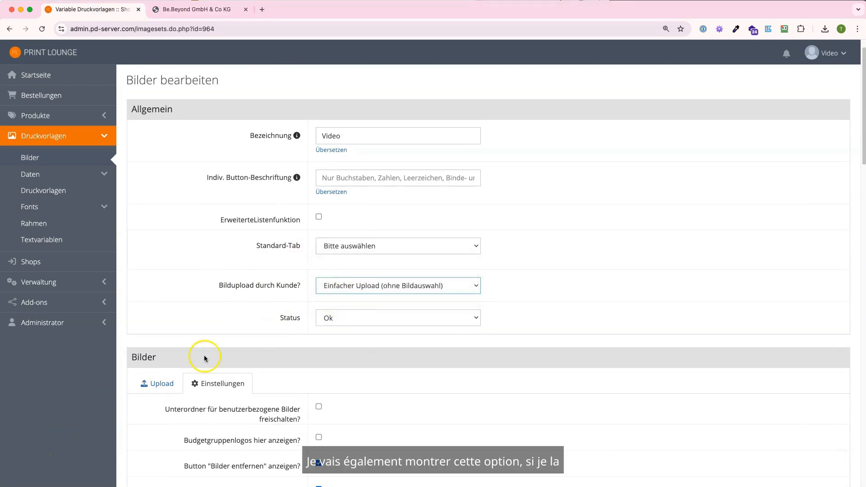
scroll(206, 358, "down", 15)
left_click(189, 477)
Return to the shop, delete the cropped Portrait image, and upload the portrait JPEG directly from the computer.
left_click(192, 10)
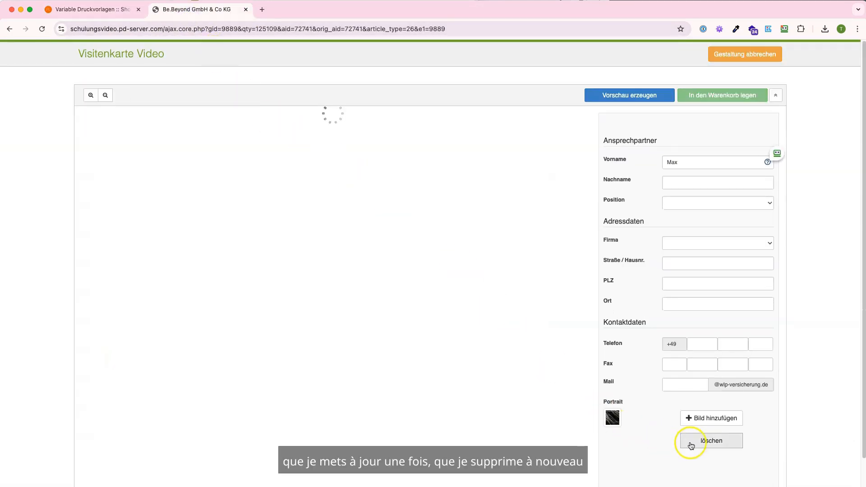
left_click(697, 471)
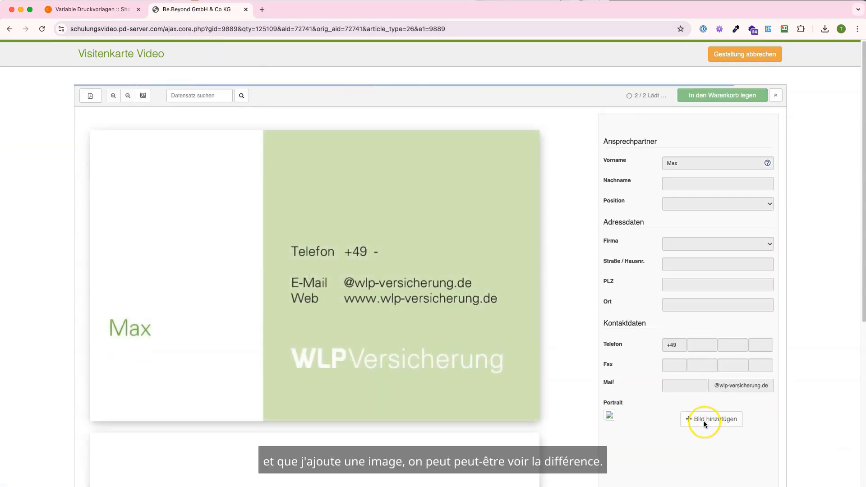
left_click(705, 421)
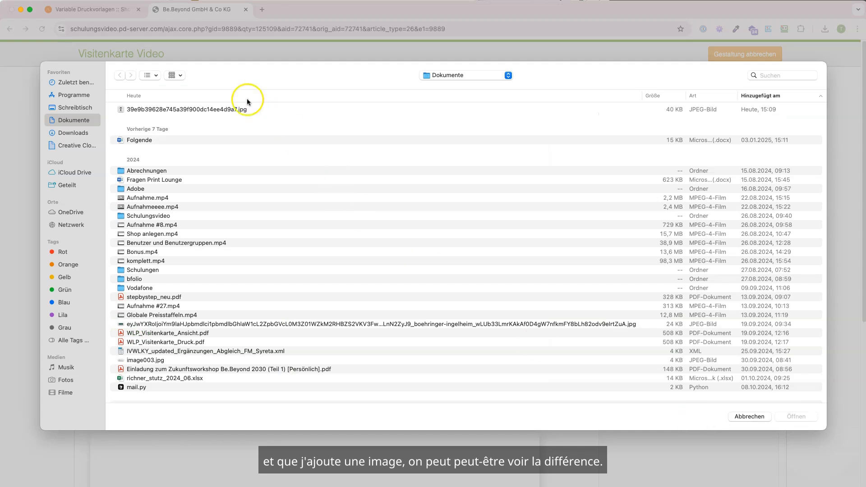
double_click(204, 109)
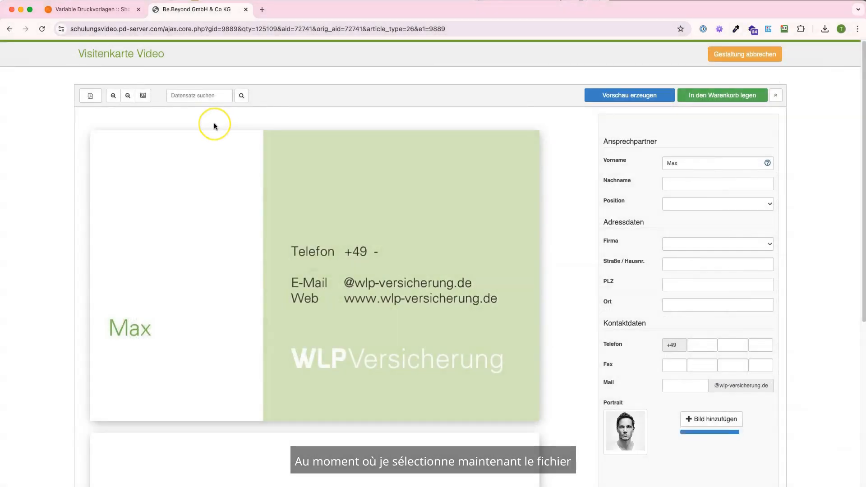